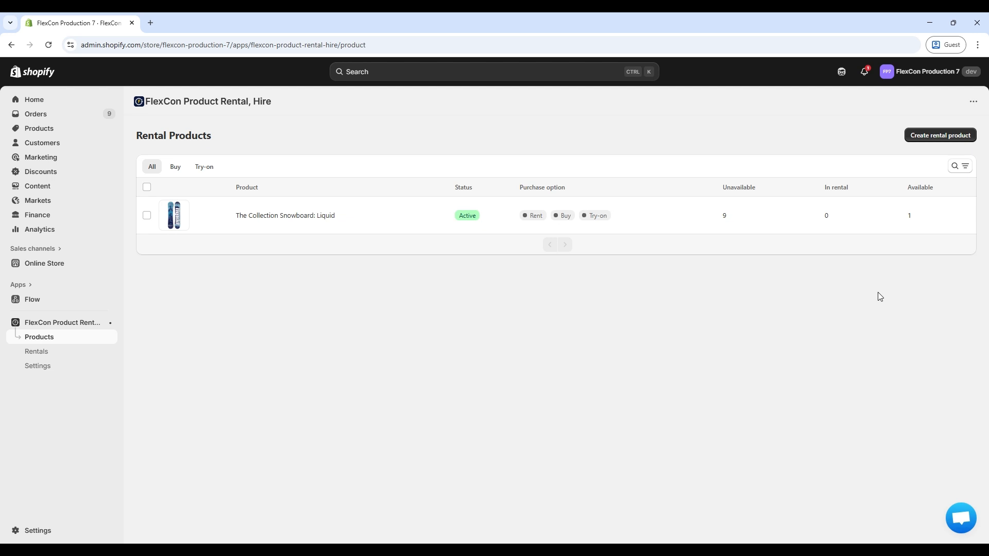
Start a new rental product connected to The Complete Snowboard.
left_click(957, 136)
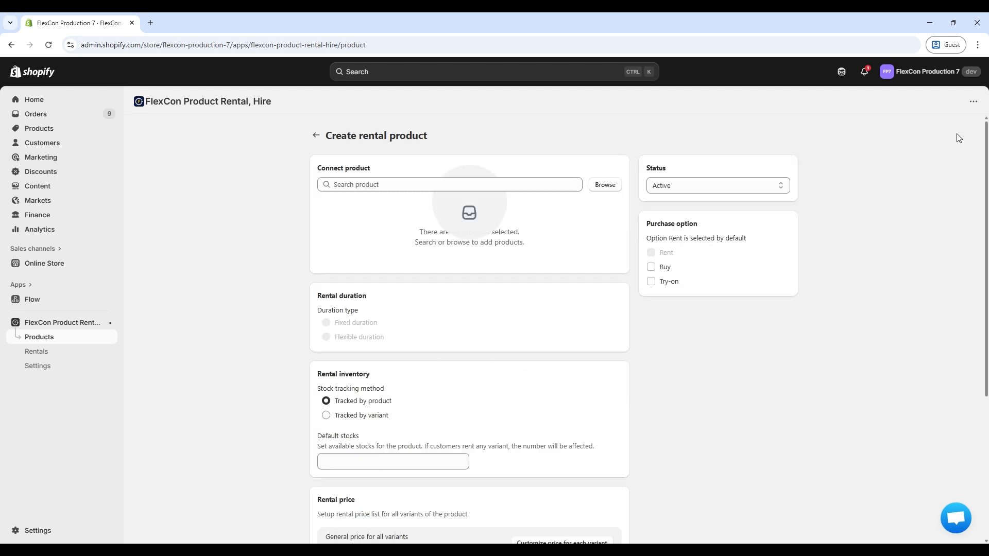
left_click(605, 185)
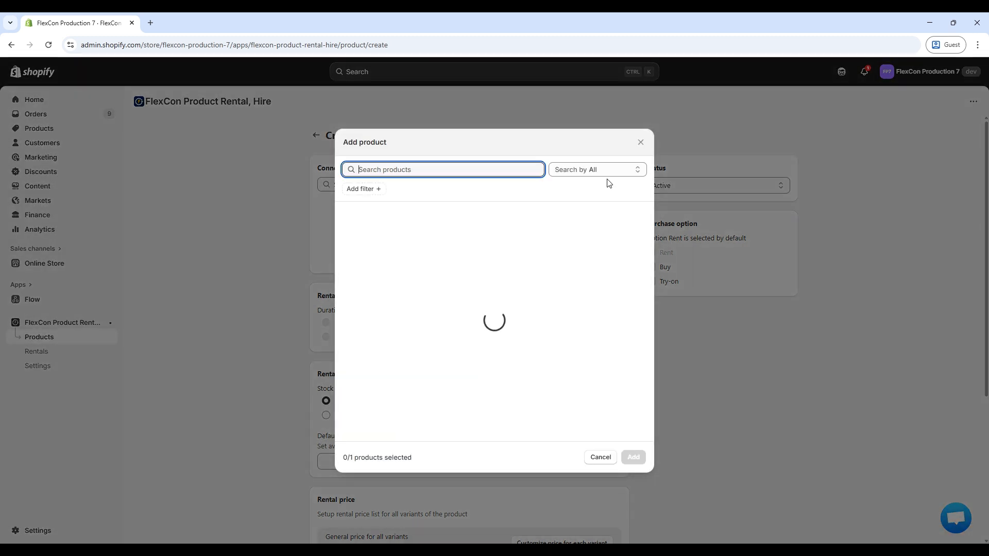
scroll(587, 351, "down", 1)
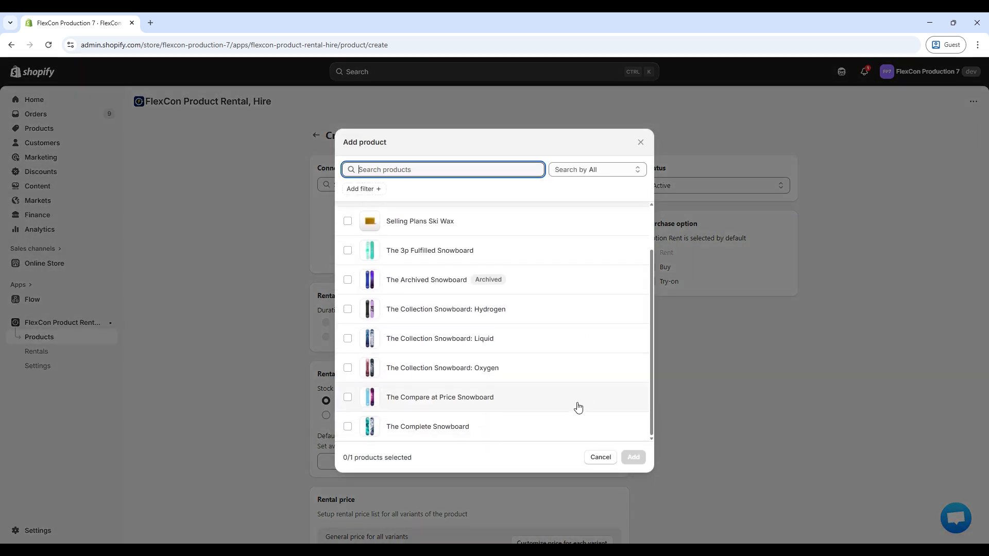
left_click(574, 425)
left_click(634, 457)
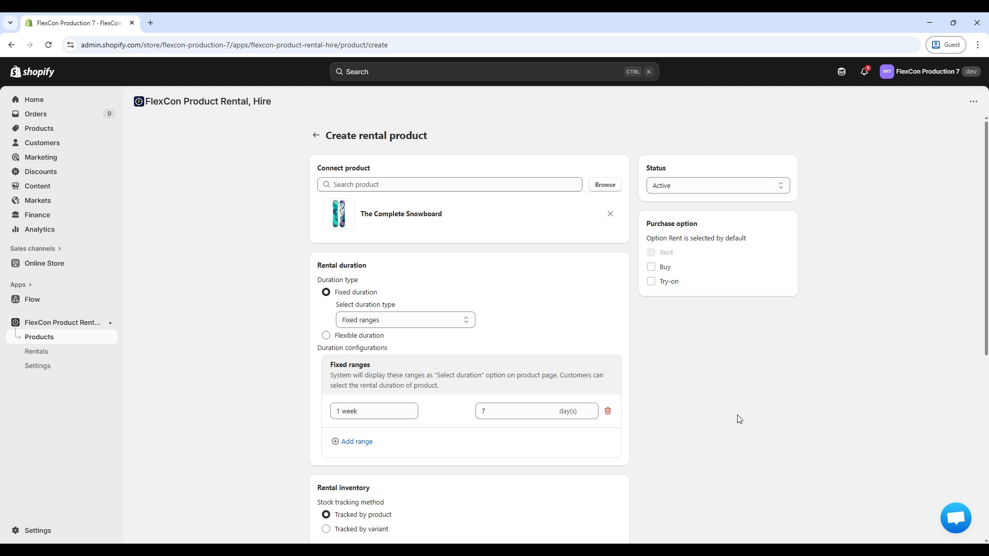
Compare the duration types, settling on Fixed duration linked to the Color variant option.
scroll(737, 414, "down", 1)
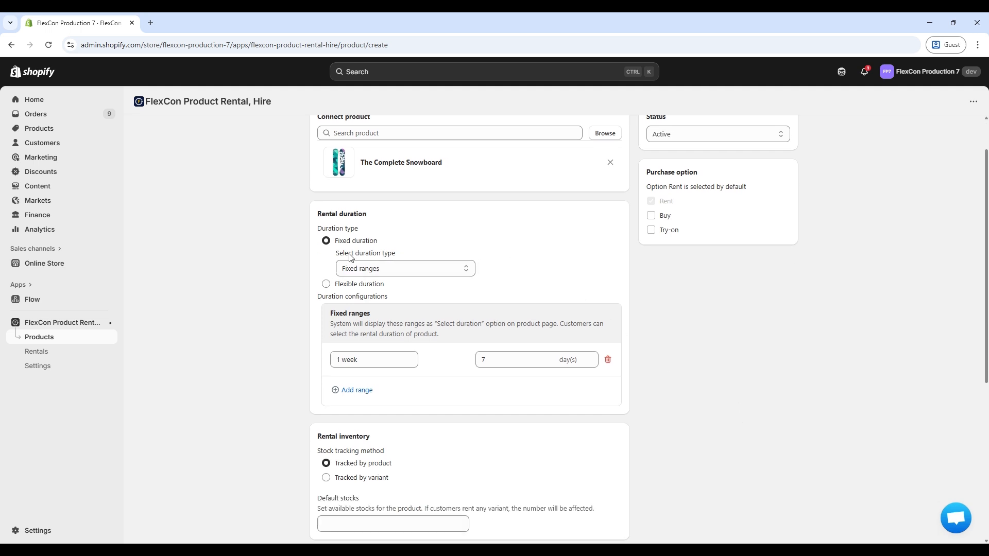
left_click(384, 269)
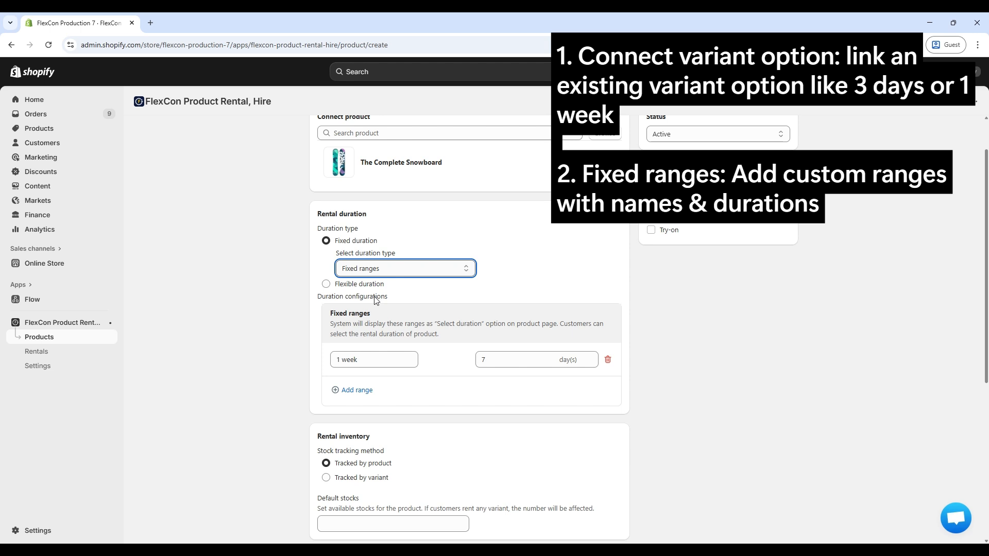
key("Up")
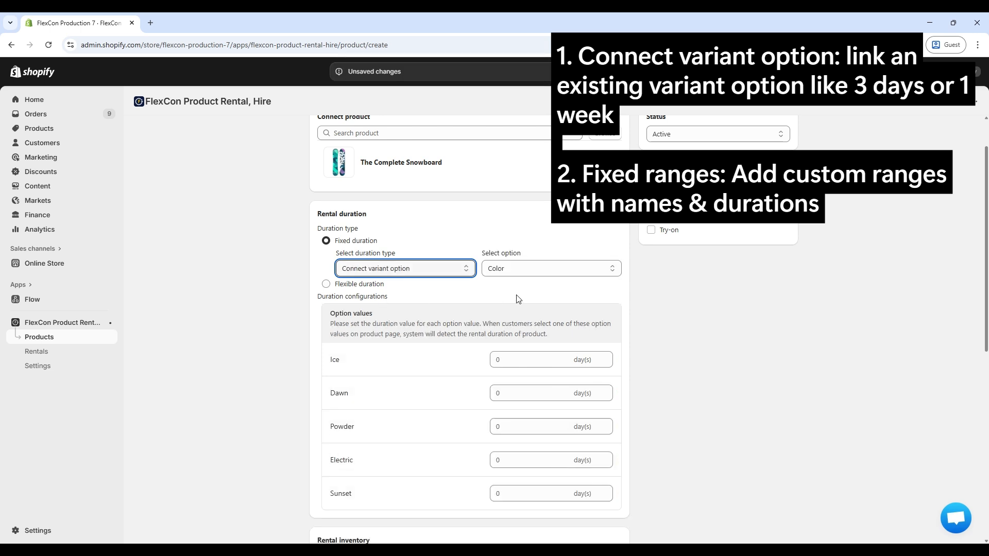
left_click(533, 272)
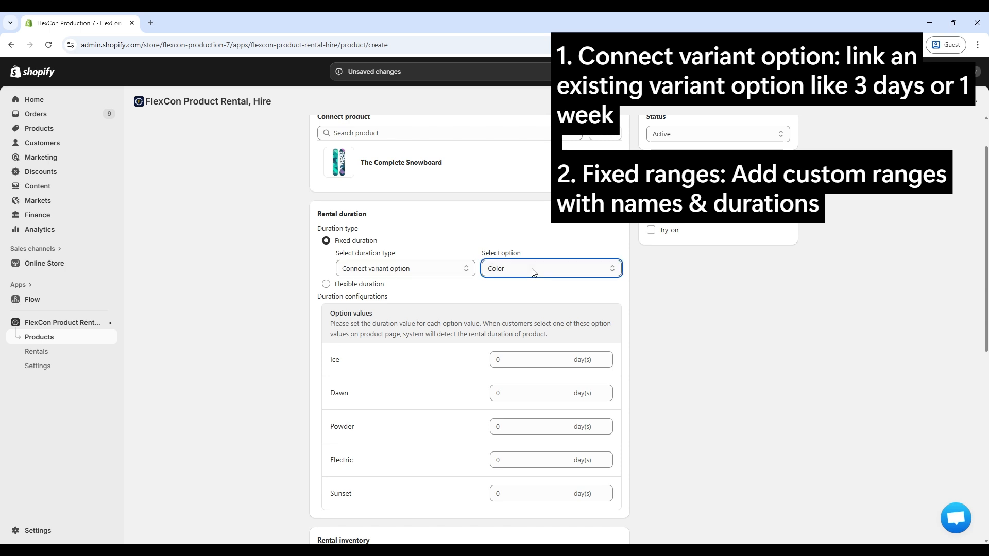
left_click(373, 286)
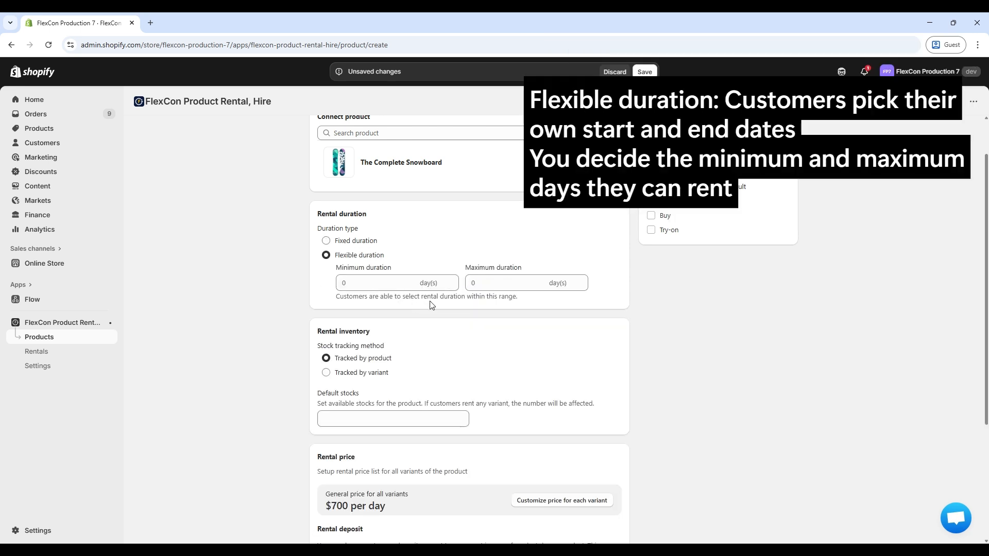
left_click(359, 248)
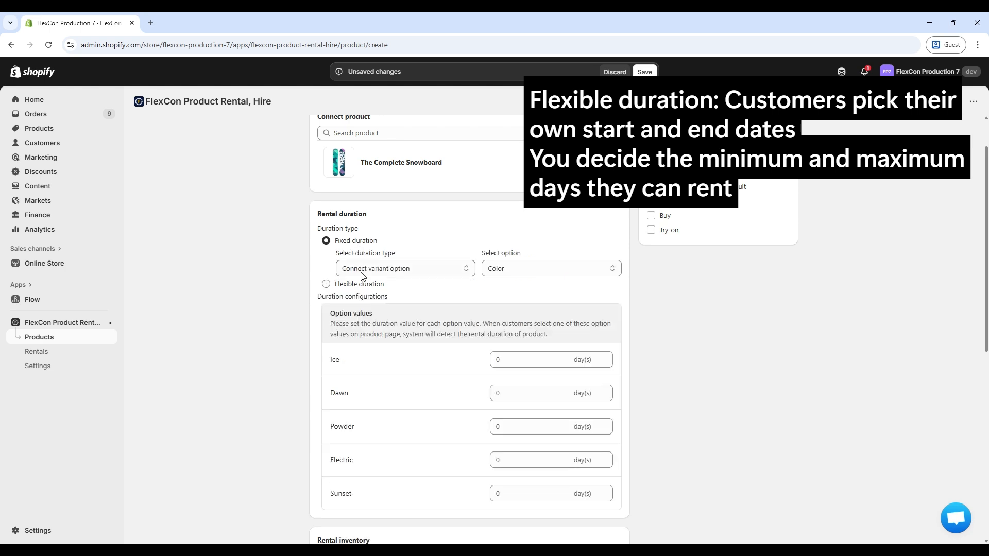
left_click(367, 273)
Define fixed duration ranges: 1 day (1), 2 days (2) and 1 week (7).
left_click(371, 315)
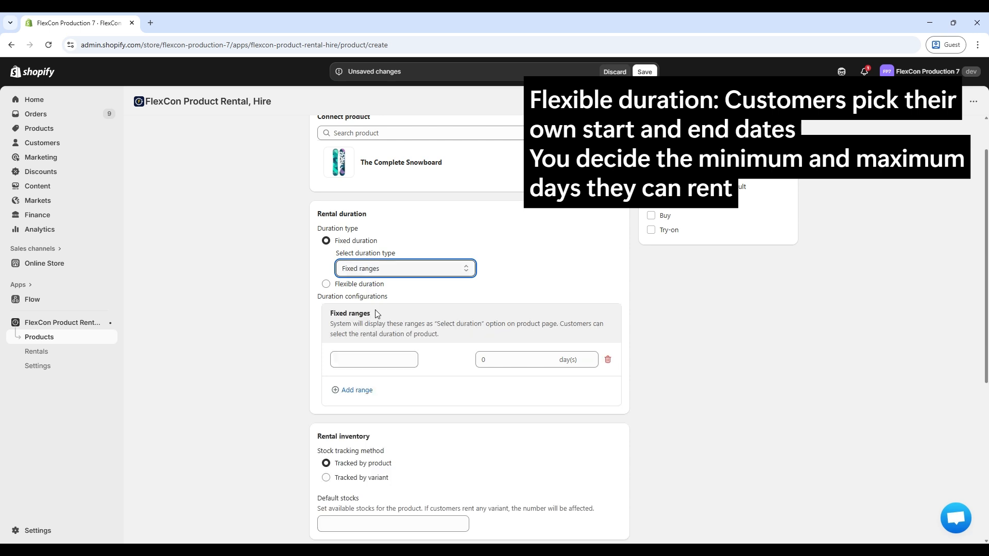
type("day")
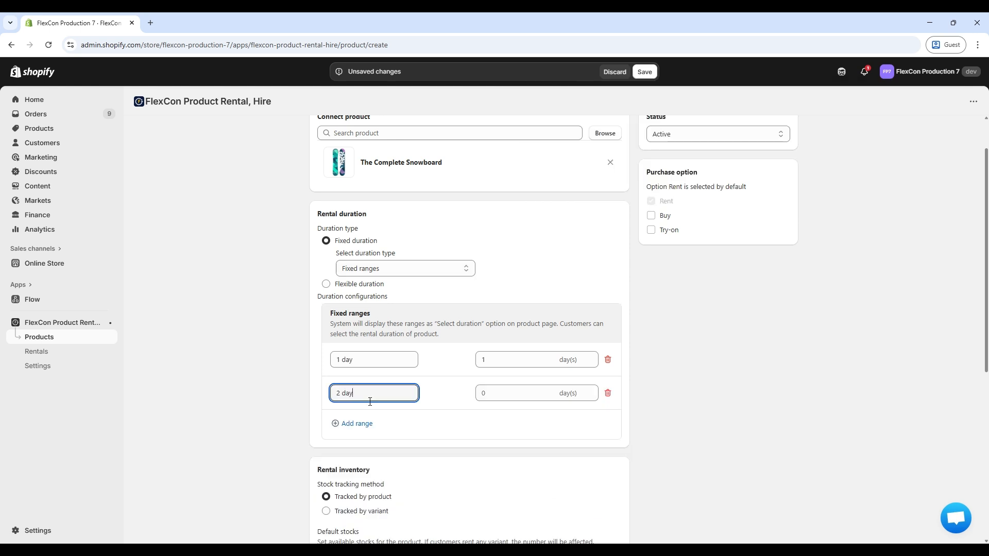
key("Tab")
type("2")
left_click(355, 424)
left_click(397, 423)
type("1 week")
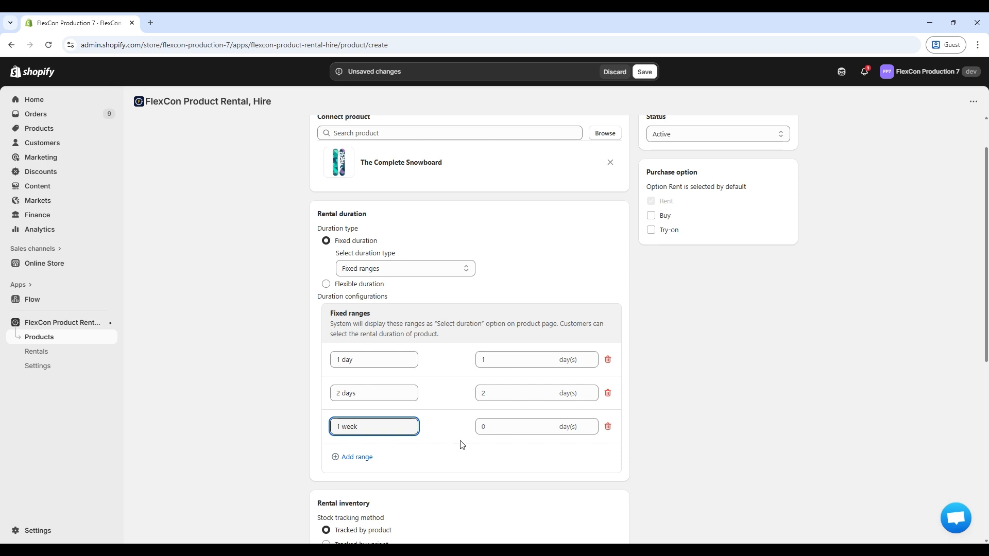
left_click(550, 430)
type("7")
left_click(742, 391)
Enter 10 as the snowboard's default stock.
scroll(718, 353, "down", 4)
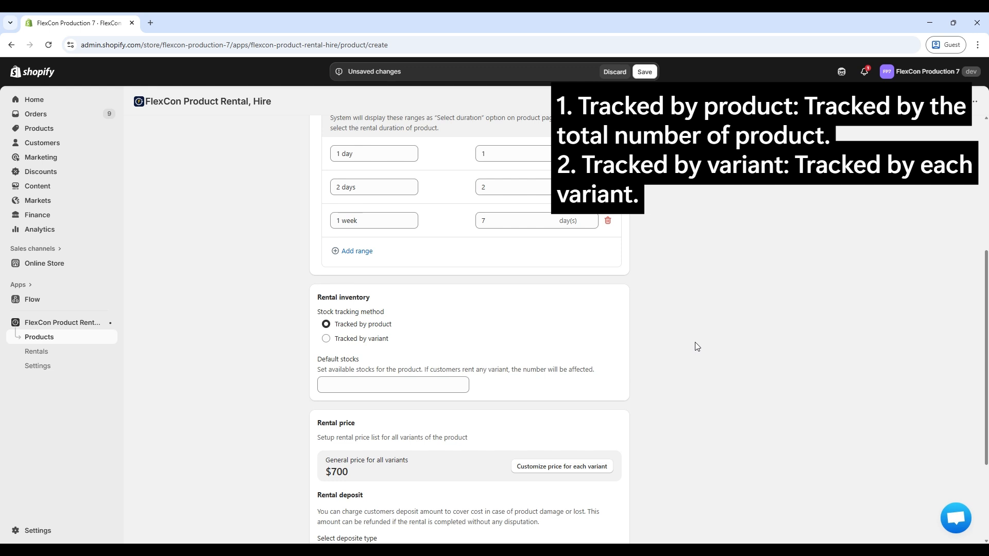
scroll(695, 343, "down", 1)
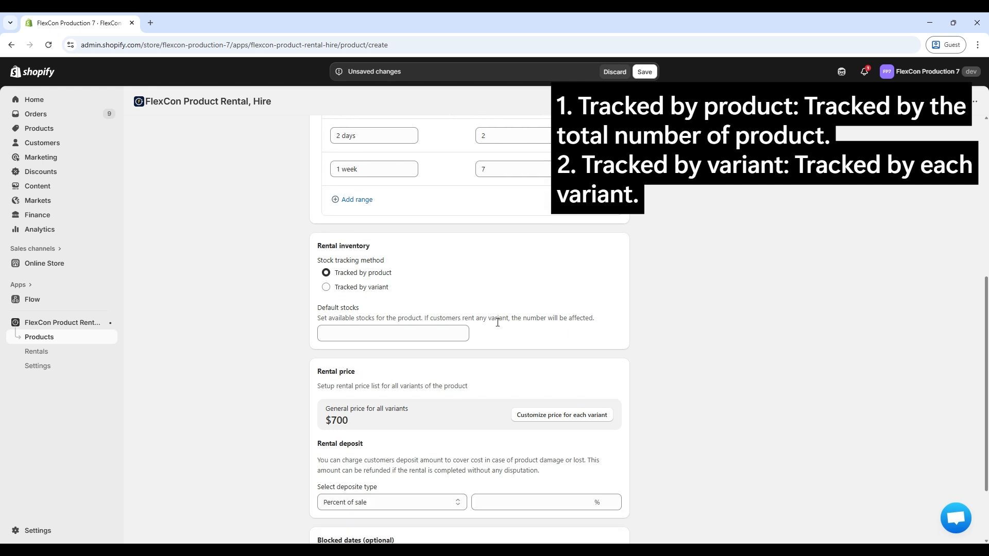
left_click(378, 335)
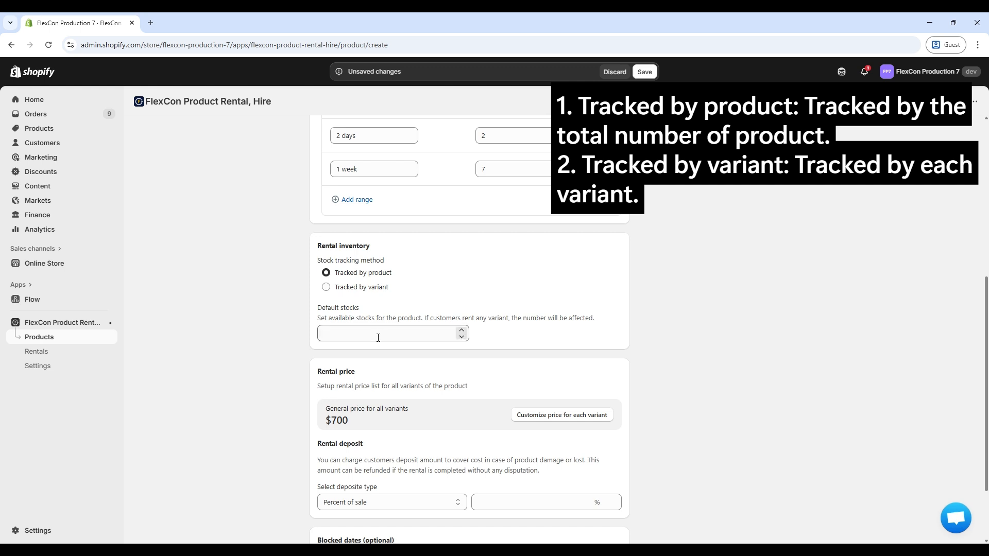
left_click(378, 340)
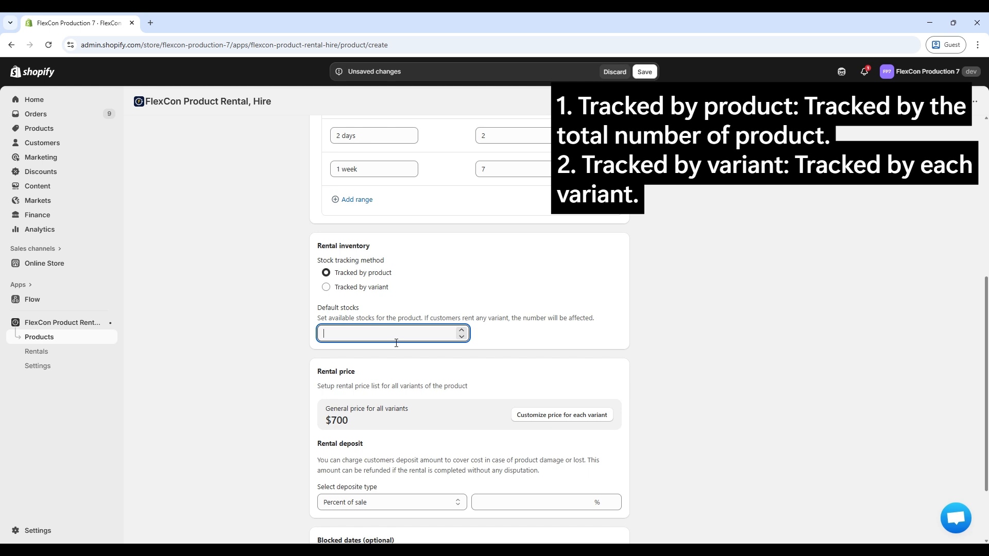
type("10")
Set per-variant rental prices: 1 day 100, 2 days 200, 1 week 500.
scroll(709, 355, "down", 2)
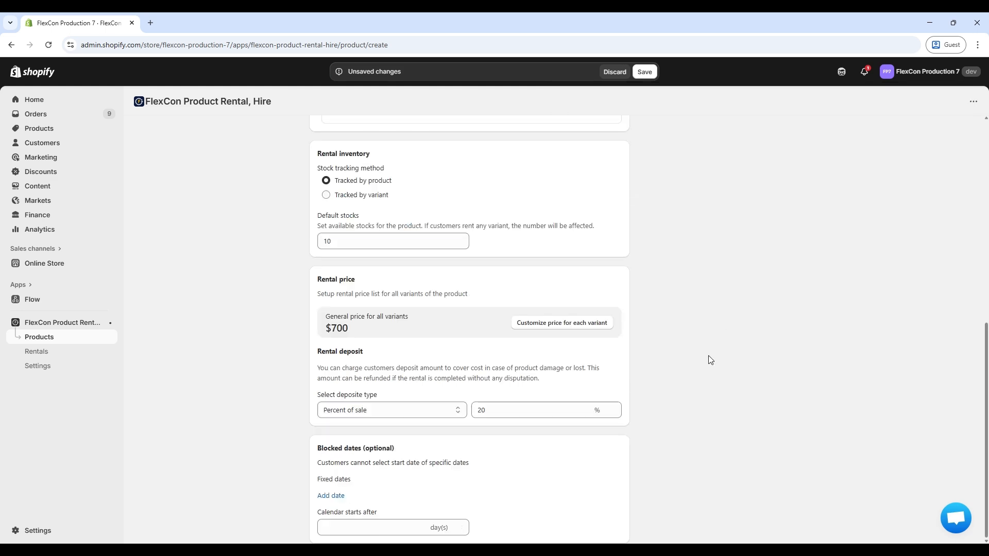
left_click(592, 329)
left_click(475, 130)
key("ctrl+a")
type("100")
left_click(466, 284)
key("ctrl+a")
type("200")
scroll(633, 324, "down", 2)
left_click(598, 353)
key("ctrl+a")
type("500")
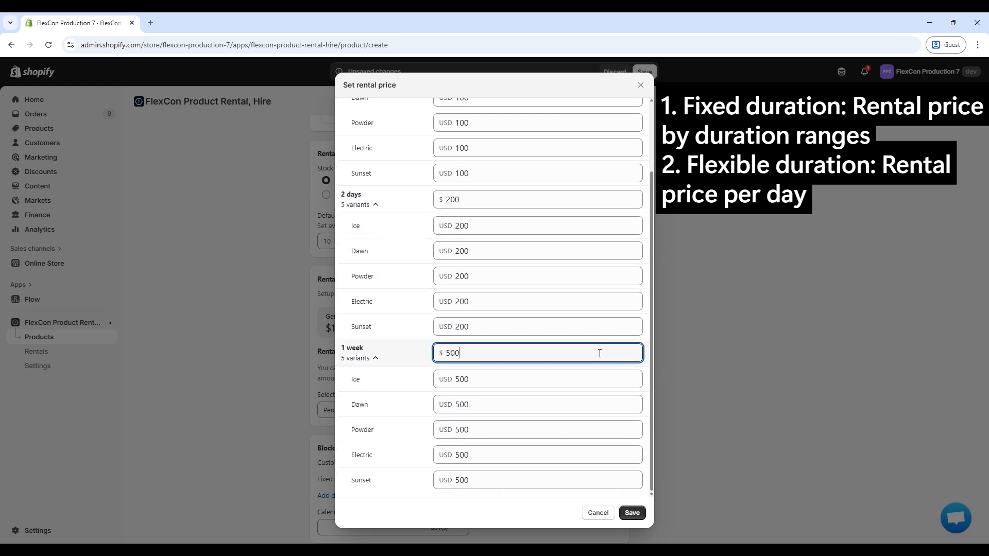
Set the Sunset variant's 1 day price to 150 and keep the new prices.
scroll(571, 319, "up", 2)
left_click(495, 262)
key("ctrl+a")
type("150")
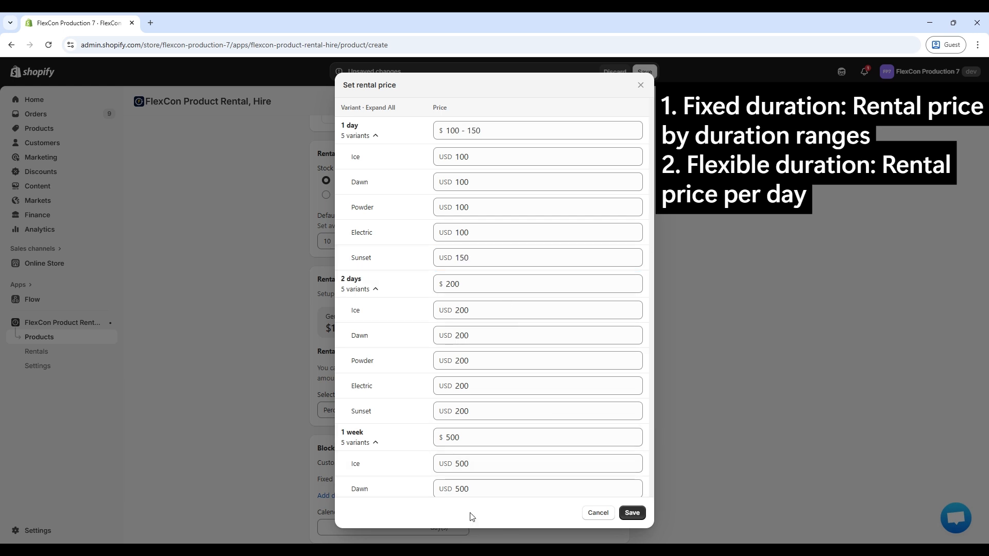
left_click(631, 513)
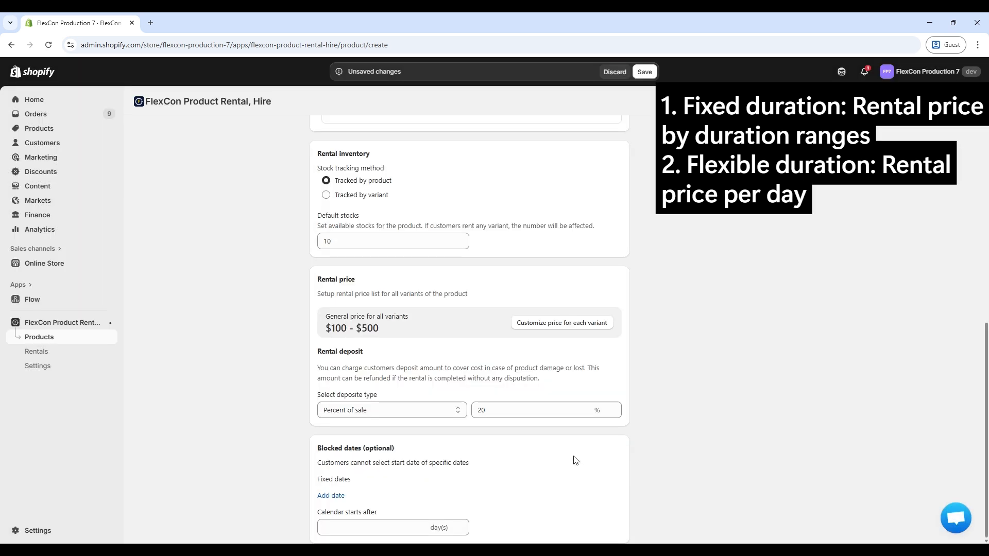
scroll(712, 415, "up", 8)
left_click(666, 268)
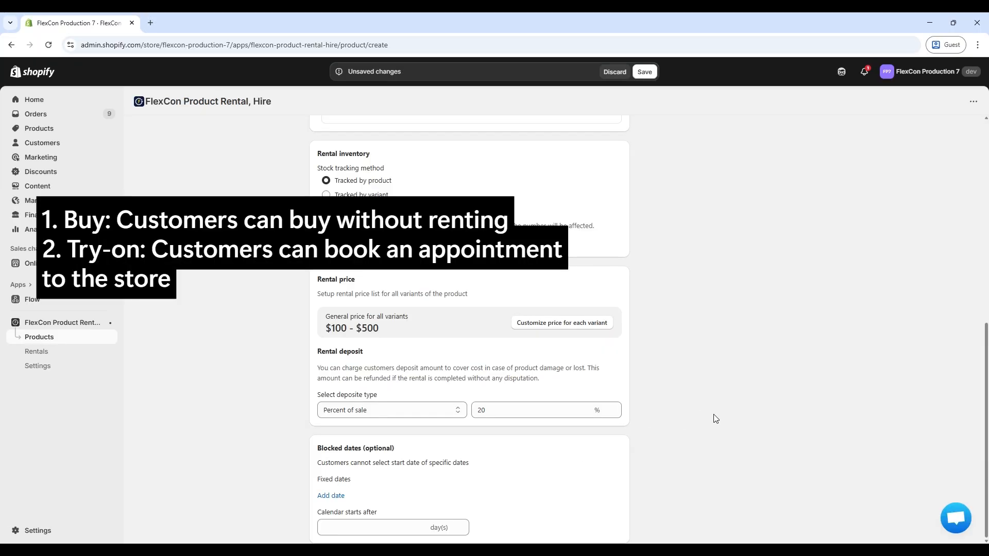
Enable the Buy and Try-on purchase options for The Complete Snowboard.
scroll(713, 416, "up", 5)
scroll(715, 418, "up", 1)
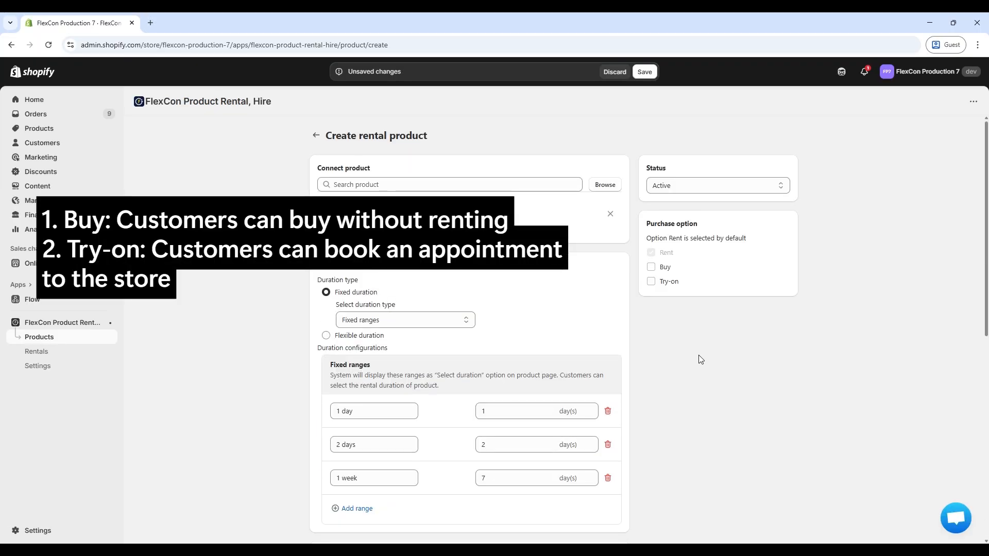
left_click(671, 271)
left_click(675, 286)
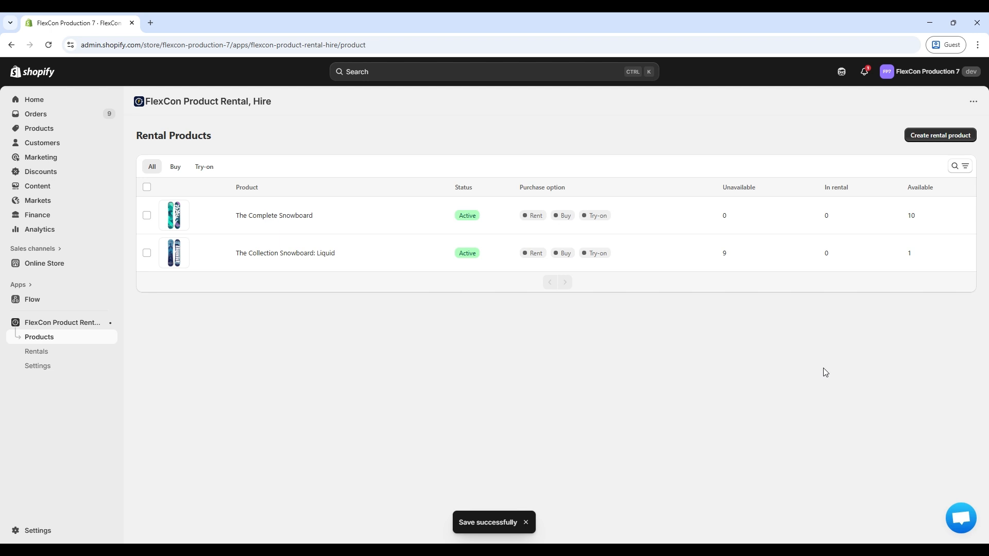
Add the Product Rental Section app block to the product template, placed above Buy buttons.
left_click(61, 322)
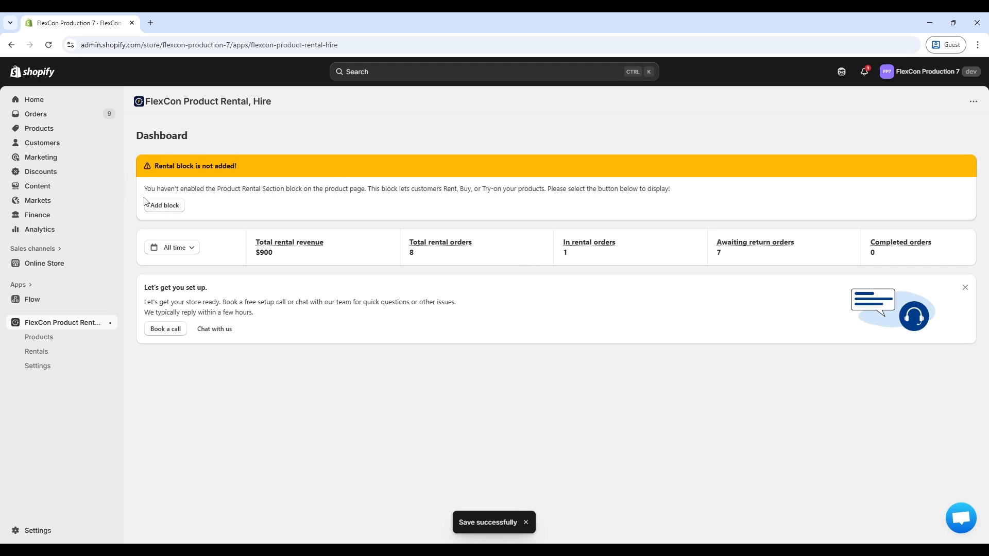
left_click(158, 208)
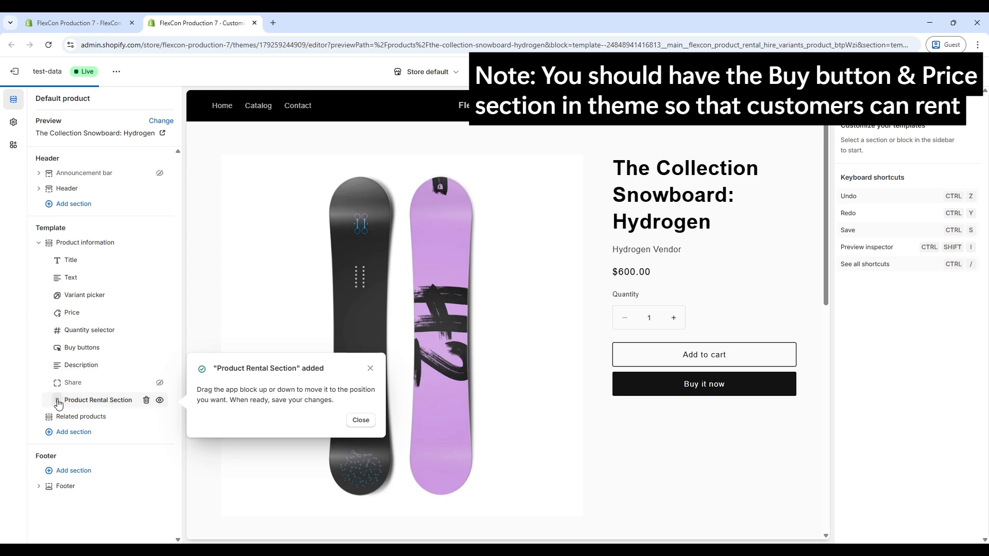
left_click_drag(57, 401, 56, 346)
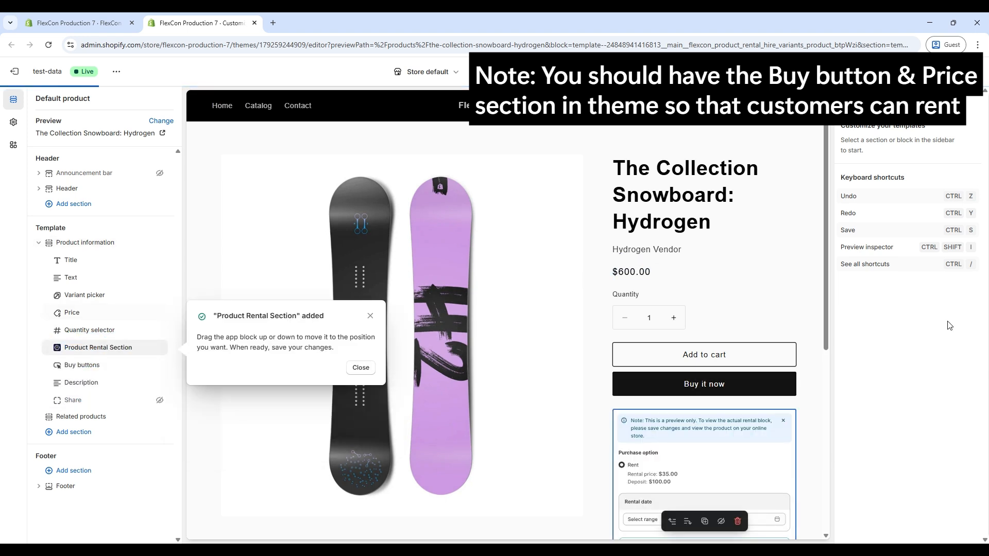
key("Escape")
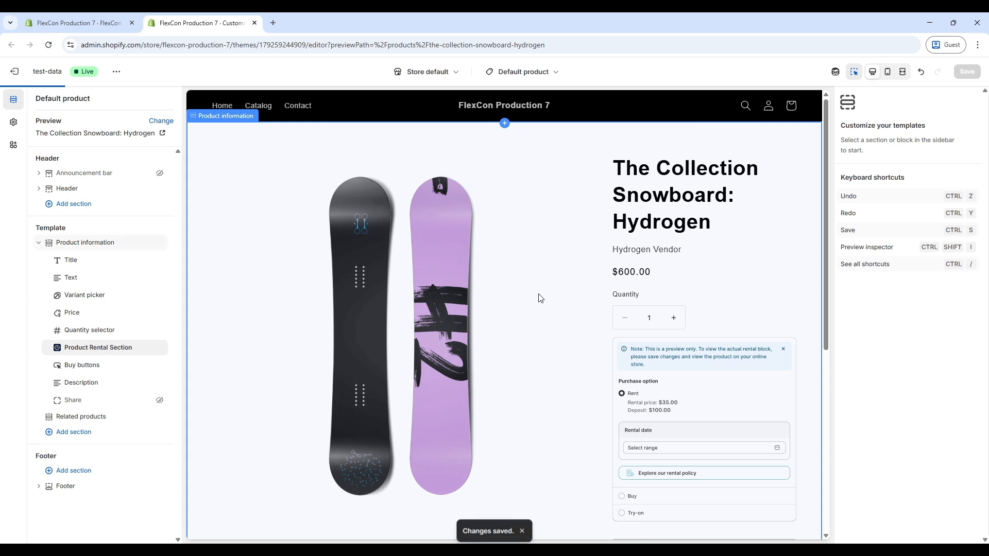
scroll(578, 334, "down", 1)
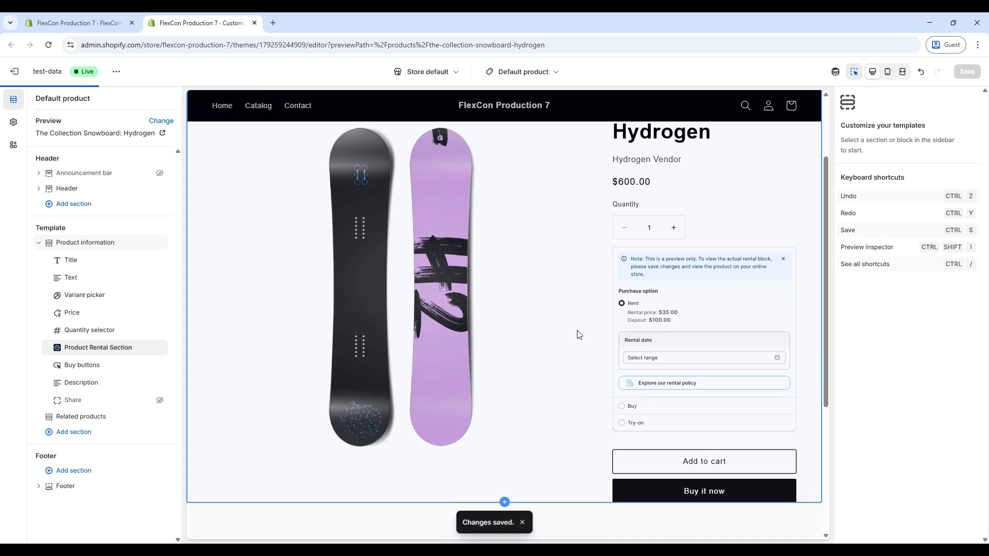
scroll(578, 335, "up", 2)
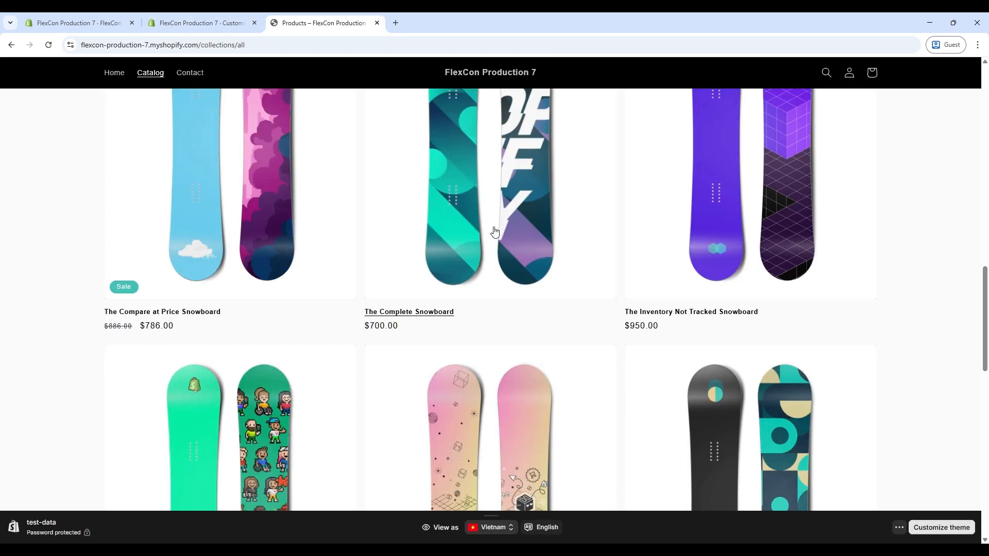
Rent The Complete Snowboard for 12 Sep 2025, then check the admin Rentals list.
left_click(493, 230)
scroll(587, 295, "down", 3)
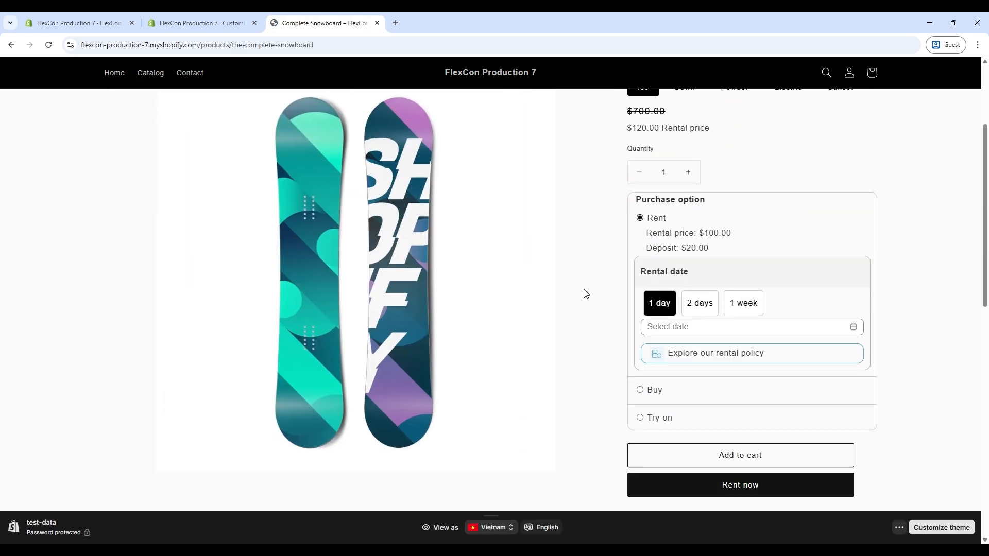
left_click(674, 328)
left_click(741, 403)
left_click(583, 369)
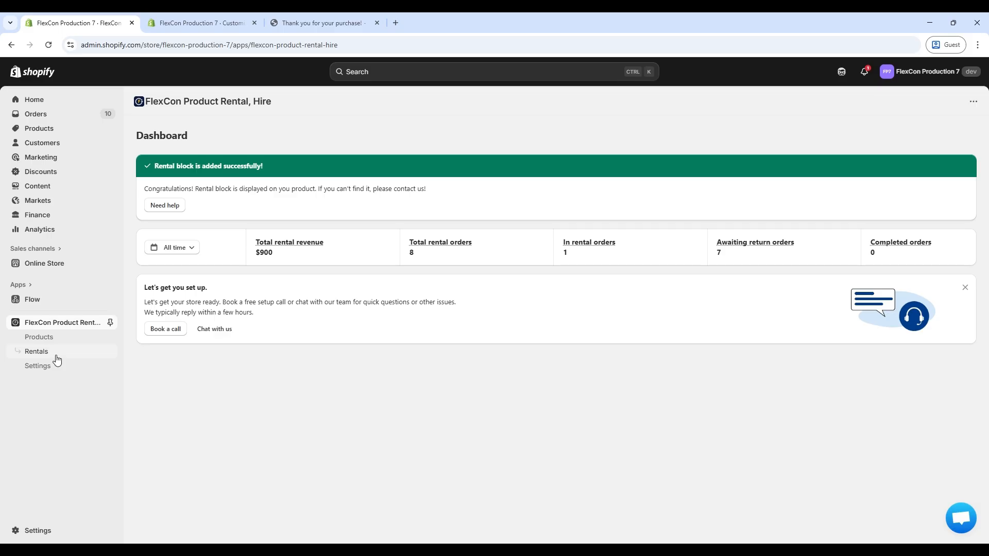
left_click(57, 355)
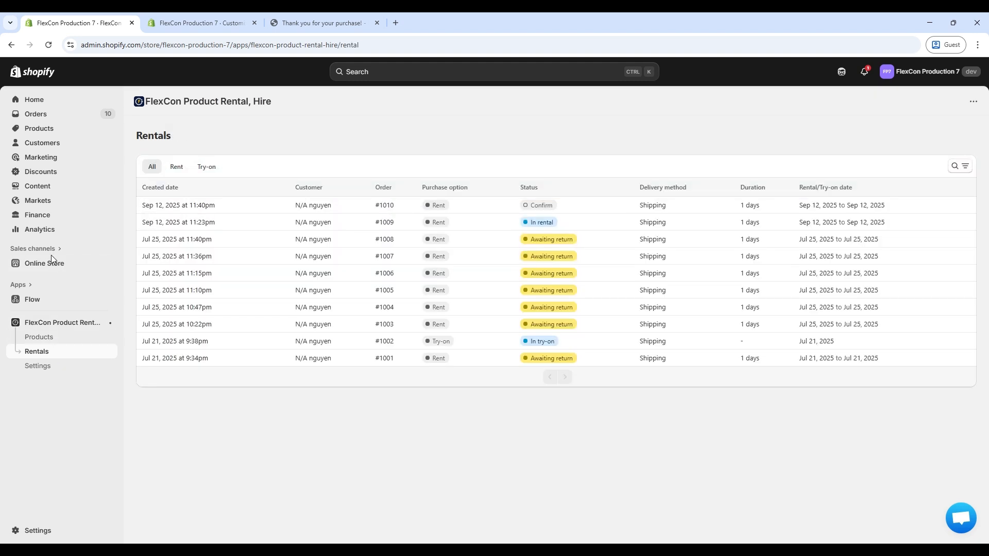
Open rental order #1010 and confirm its fulfilment.
left_click(286, 205)
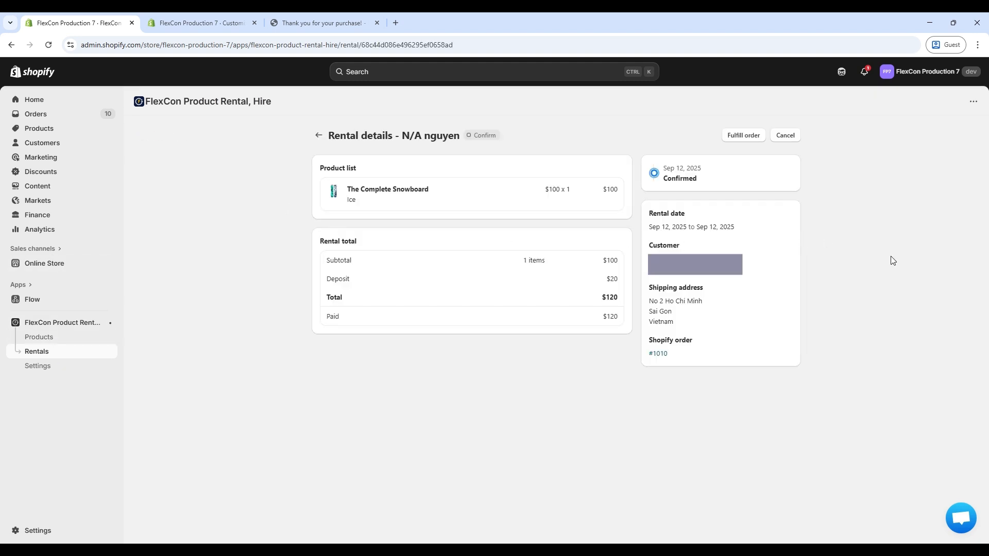
left_click(757, 139)
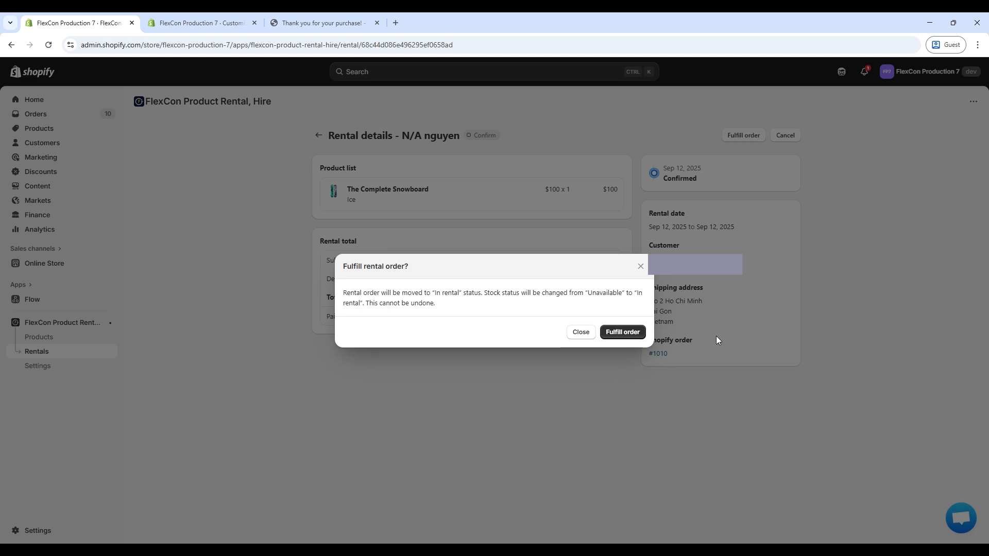
left_click(621, 332)
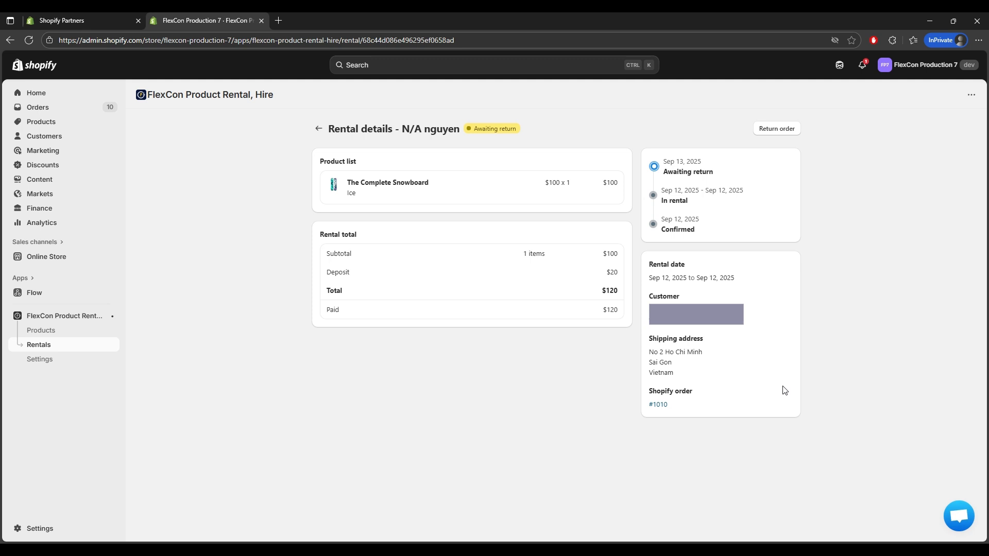
Return rental #1010 with tracking info and bring up the Mark as completed confirmation.
left_click(784, 133)
left_click(624, 353)
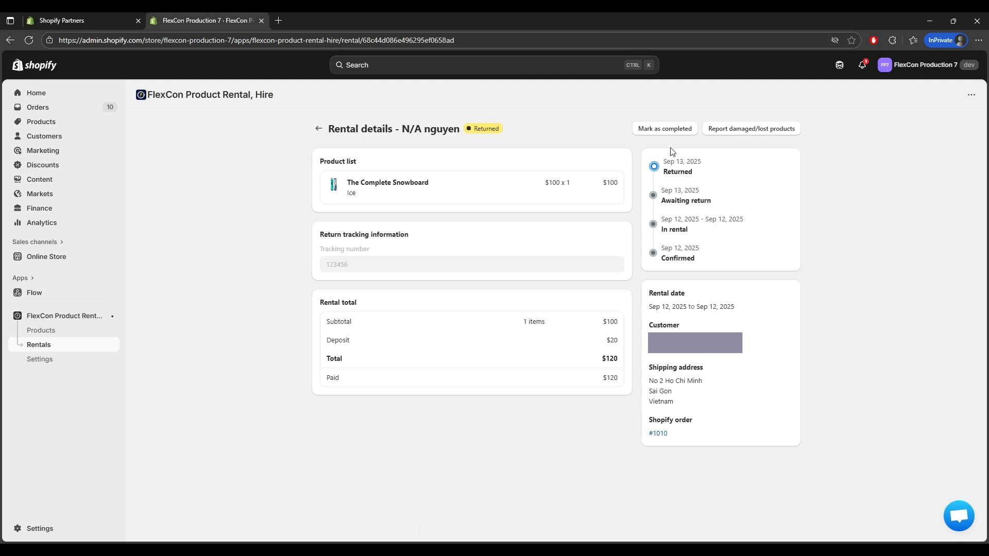
left_click(676, 130)
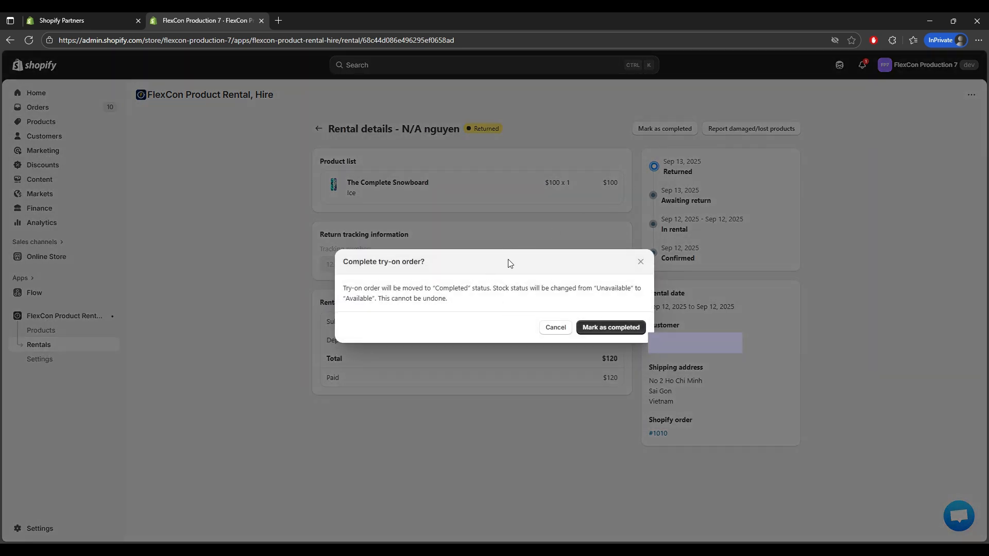
triple_click(444, 291)
left_click(528, 296)
Cancel completion and report 1 Complete Snowboard as damaged/lost.
left_click(554, 330)
left_click(759, 134)
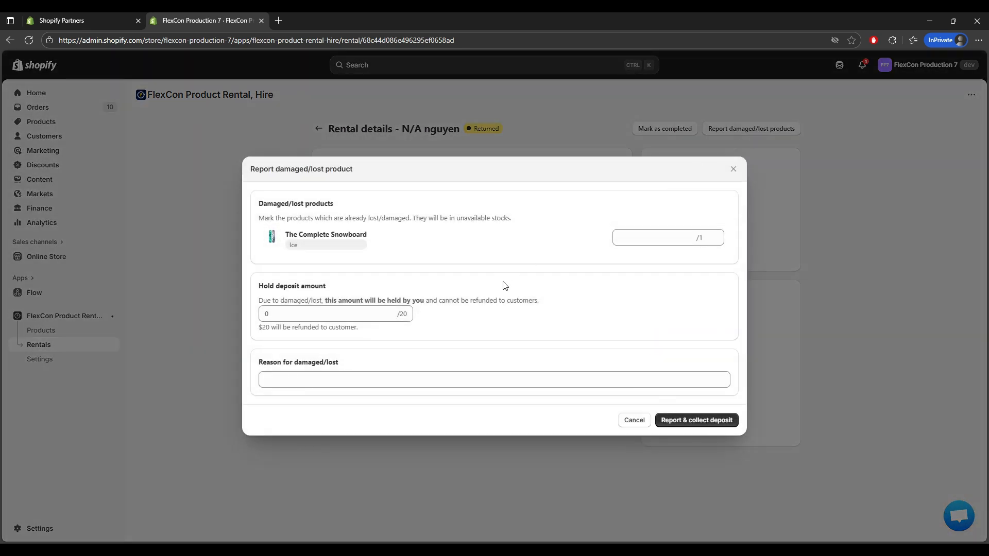
left_click(651, 243)
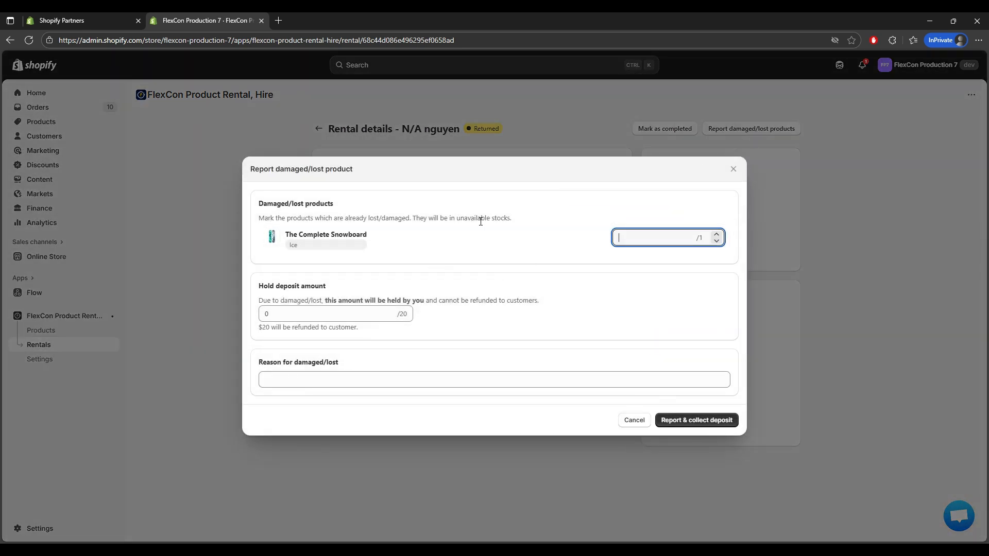
type("1")
Hold $5 of the deposit and submit the report, collecting the deposit.
left_click(344, 317)
left_click_drag(329, 319, 217, 314)
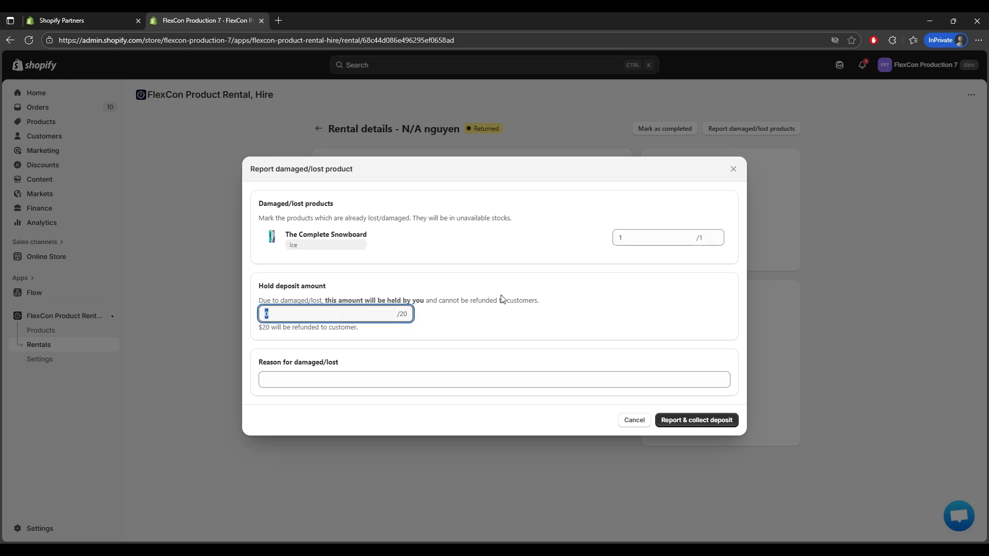
left_click(312, 293)
double_click(297, 318)
type("5")
left_click(437, 344)
left_click(426, 379)
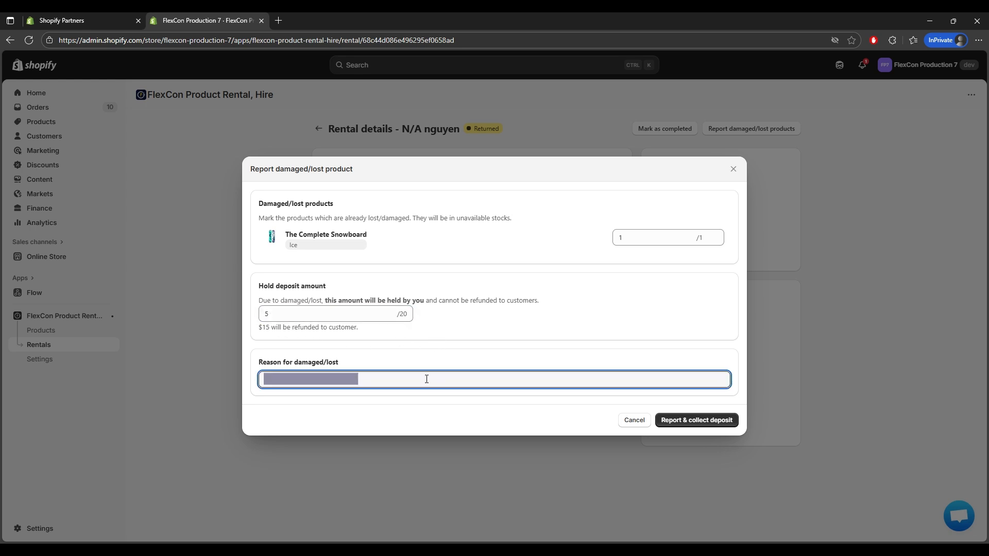
left_click(490, 355)
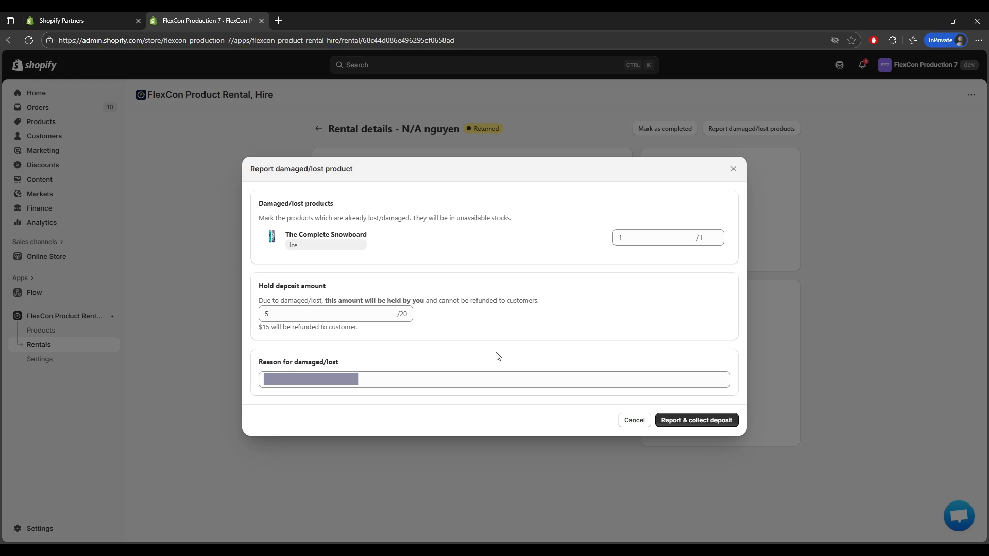
left_click(714, 425)
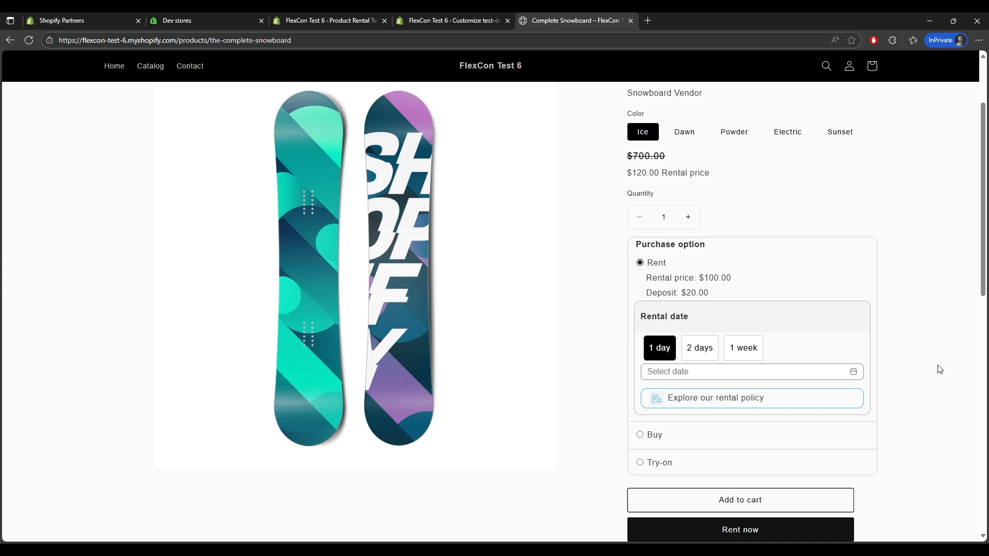
Preview the Buy it now checkout for The Complete Snowboard, then return.
left_click(791, 436)
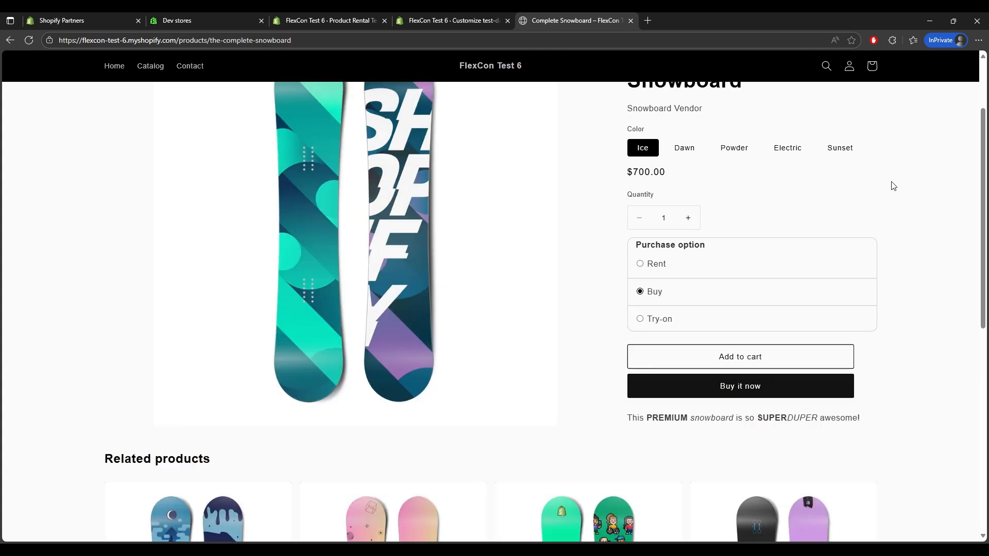
left_click(805, 384)
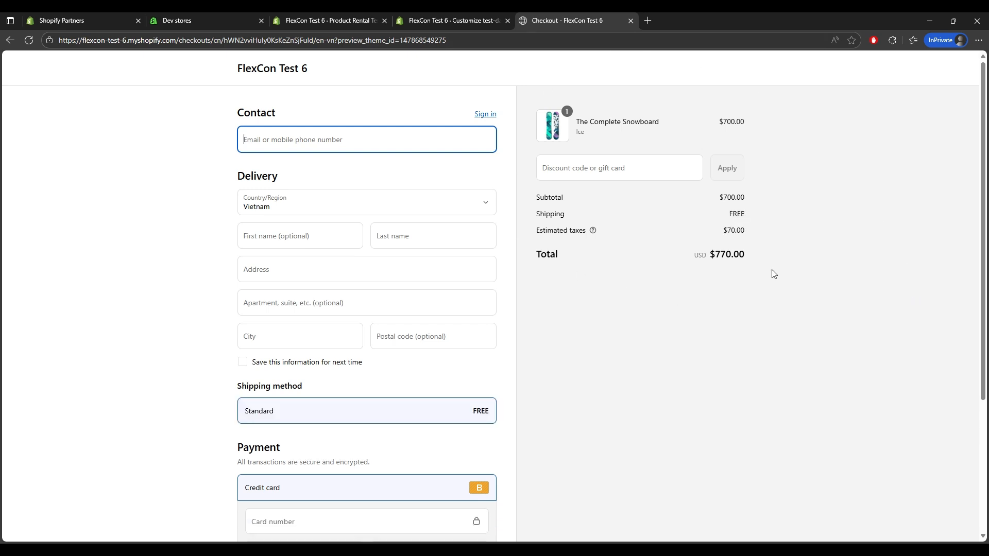
key("alt+Left")
Book a try-on of the snowboard for 14 Sep 2025.
left_click(810, 326)
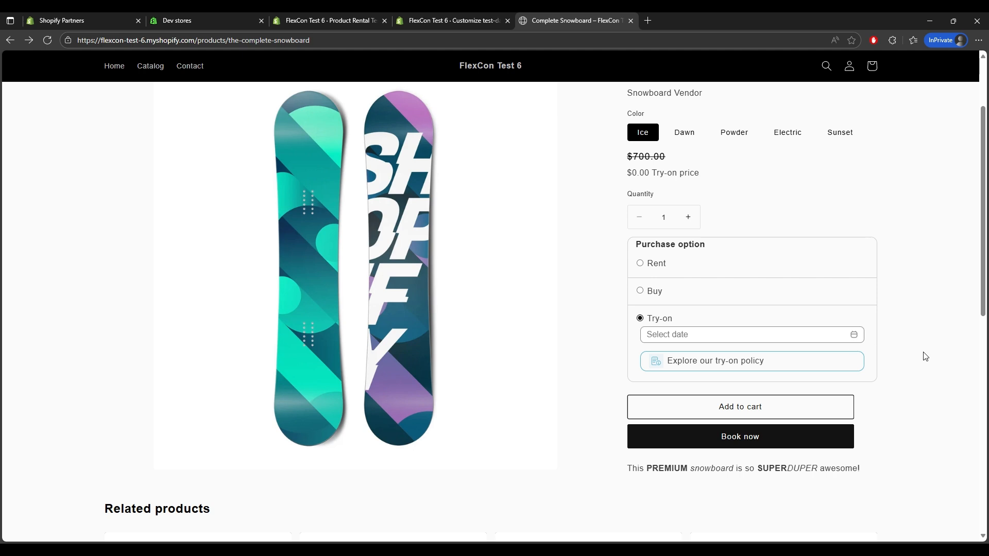
left_click(818, 341)
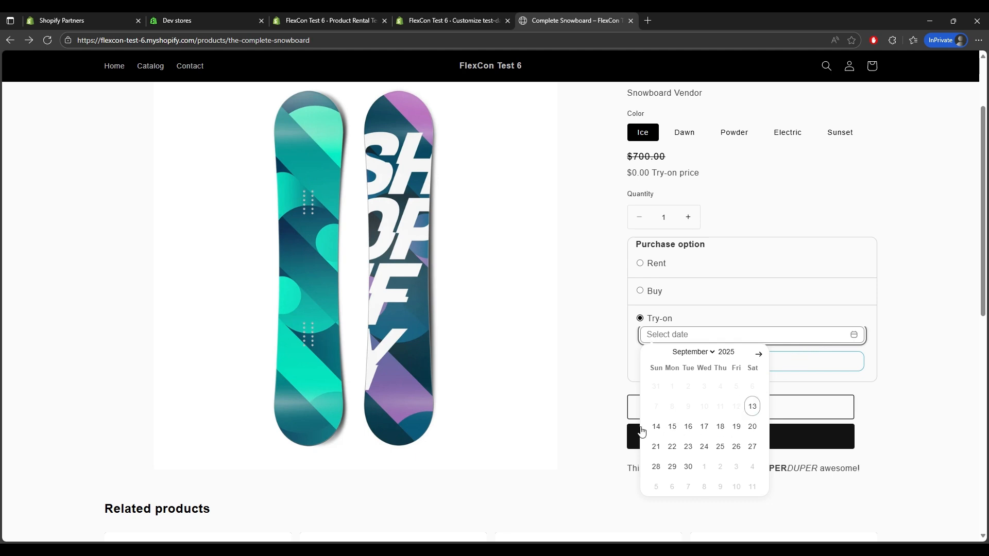
left_click(656, 427)
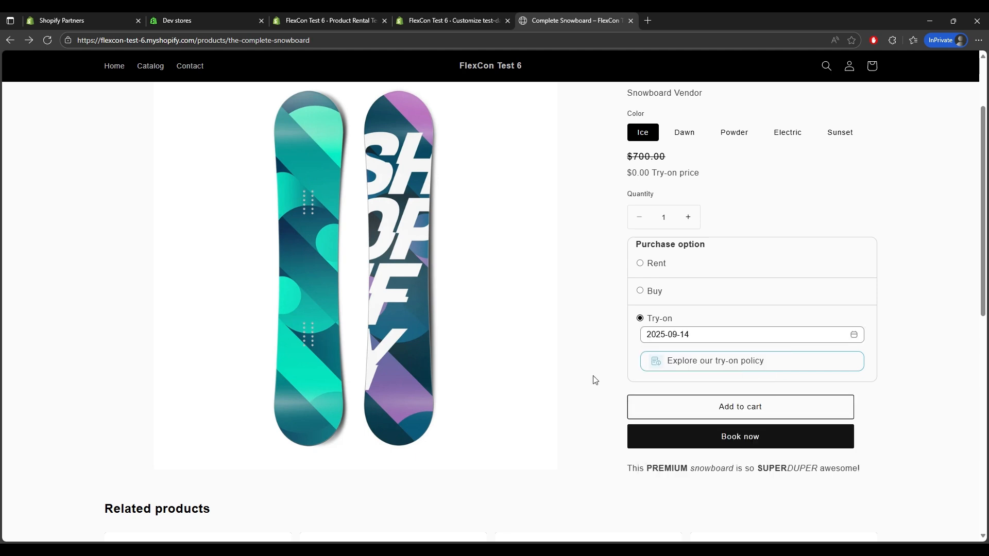
left_click(707, 437)
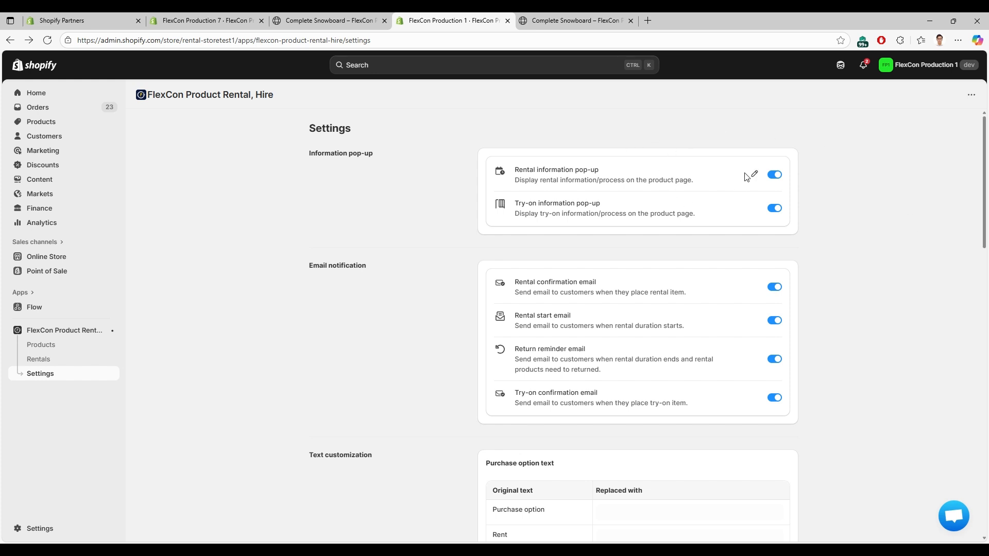
Compare the rental information pop-up text in admin with the storefront rental policy modal.
left_click(755, 176)
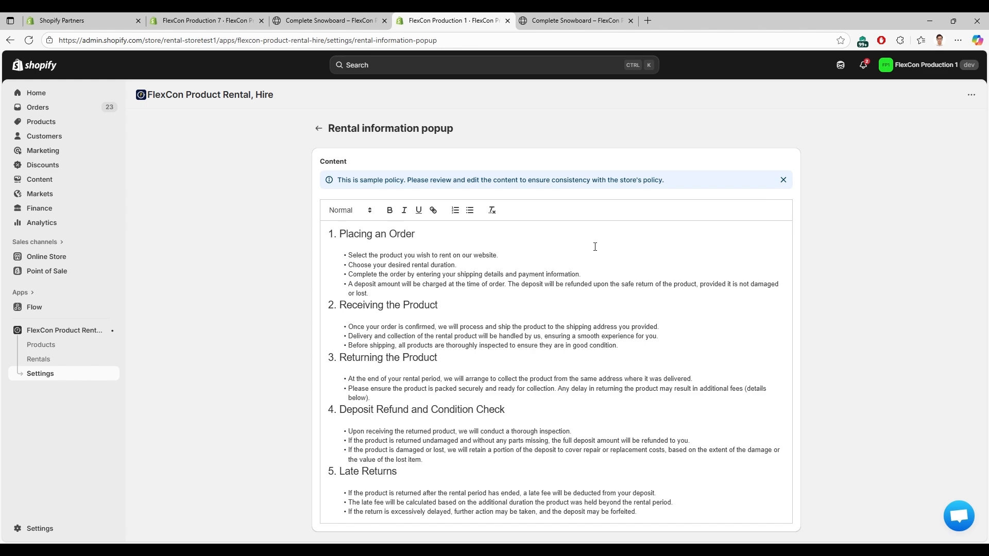
left_click(577, 20)
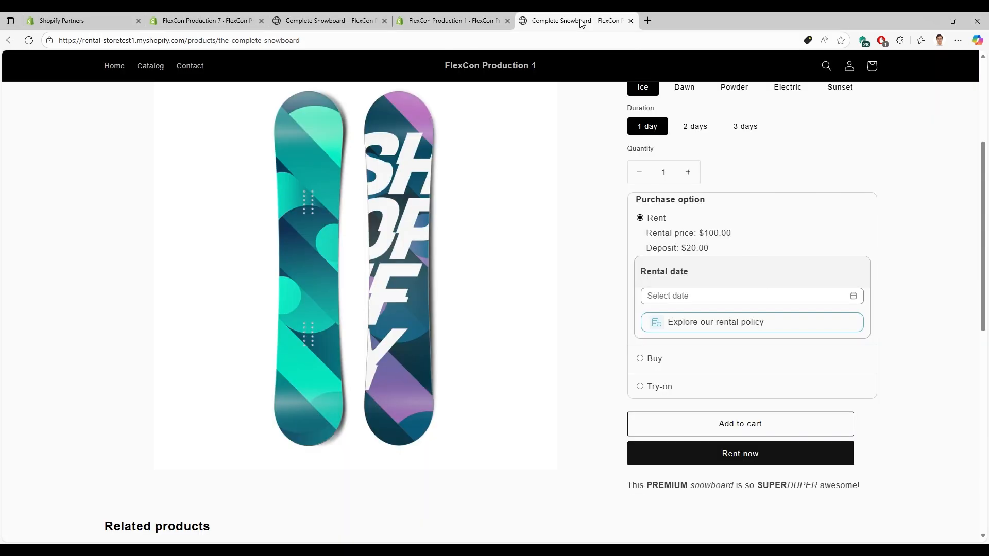
left_click(752, 322)
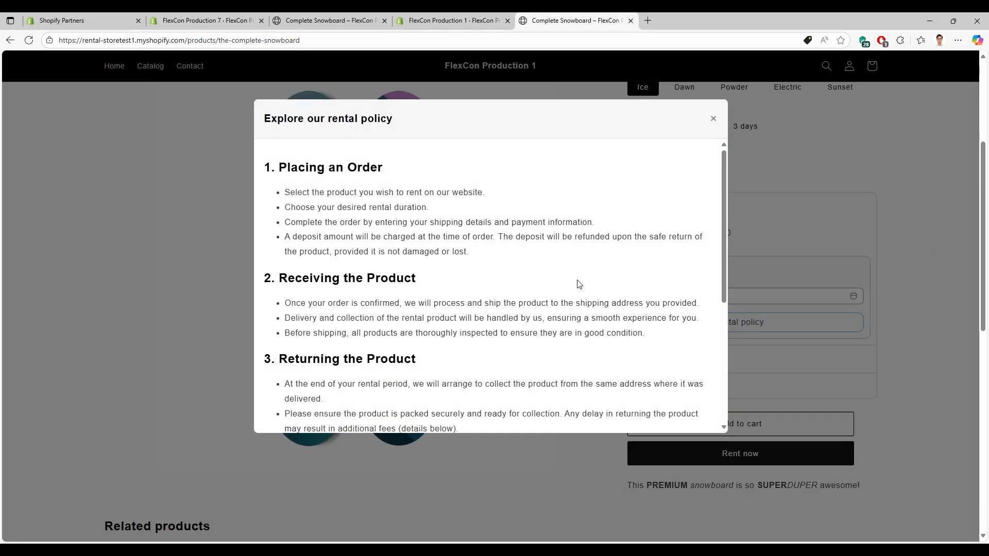
scroll(579, 297, "down", 3)
scroll(579, 297, "down", 2)
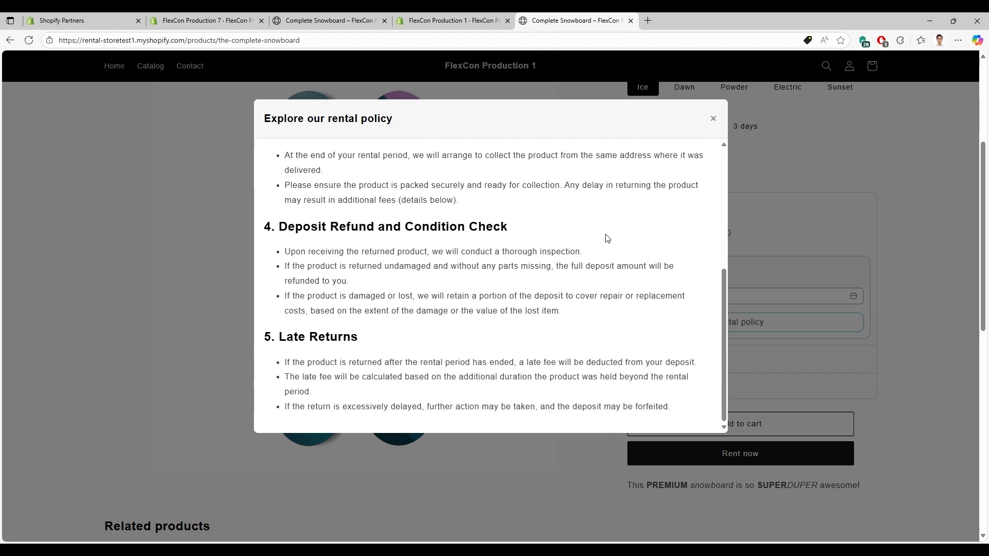
left_click(487, 21)
Back in the app settings, try and dismiss the Send test email prompt, then reach Text customization.
left_click(318, 131)
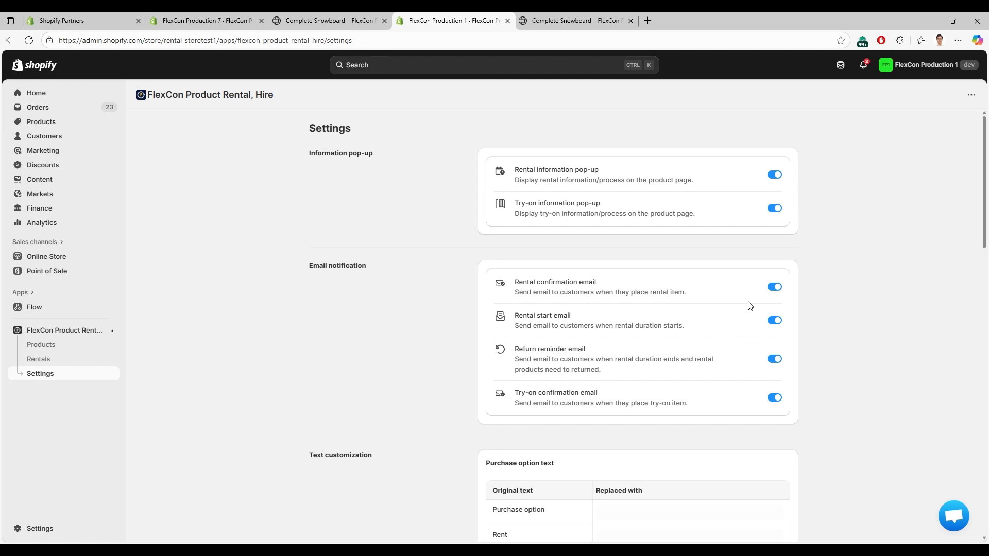
left_click(756, 287)
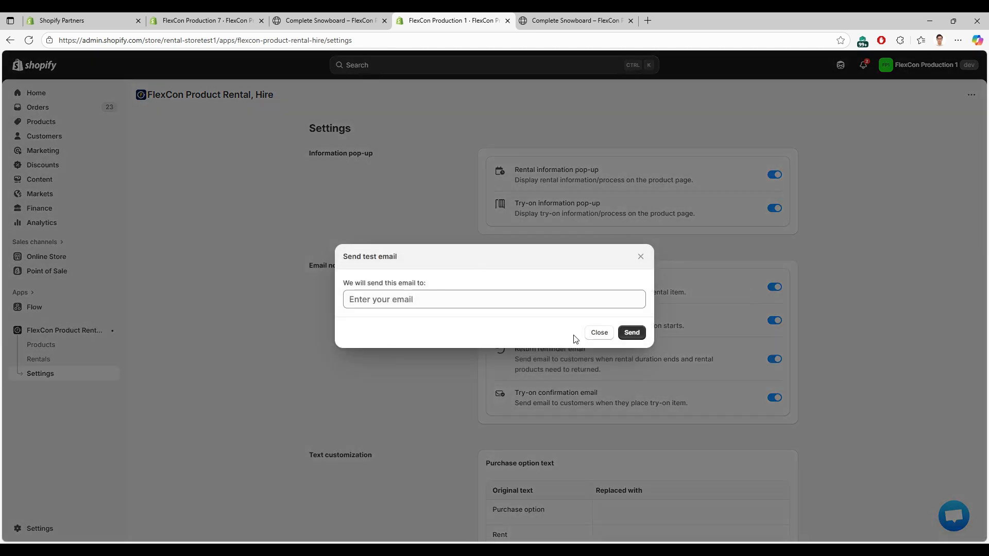
left_click(600, 333)
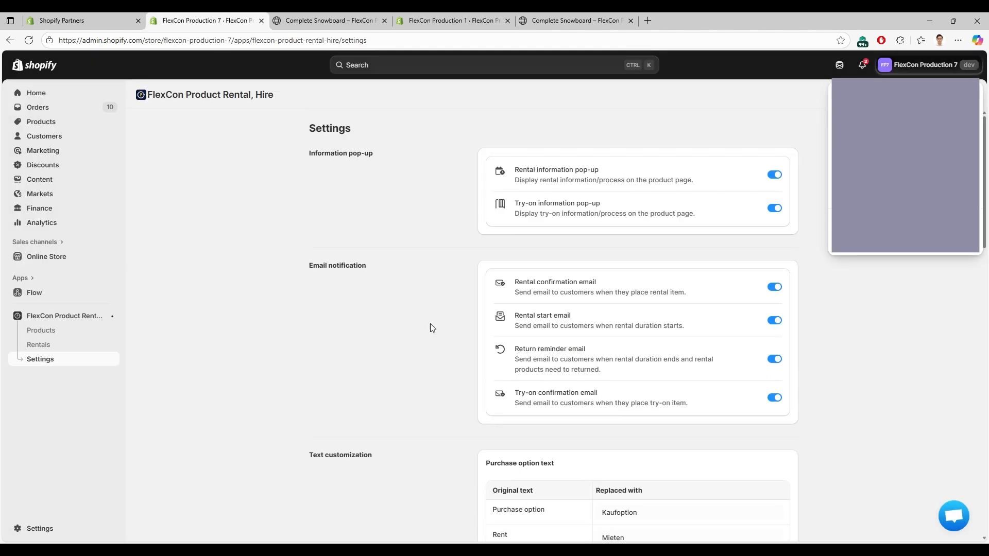
scroll(430, 328, "down", 6)
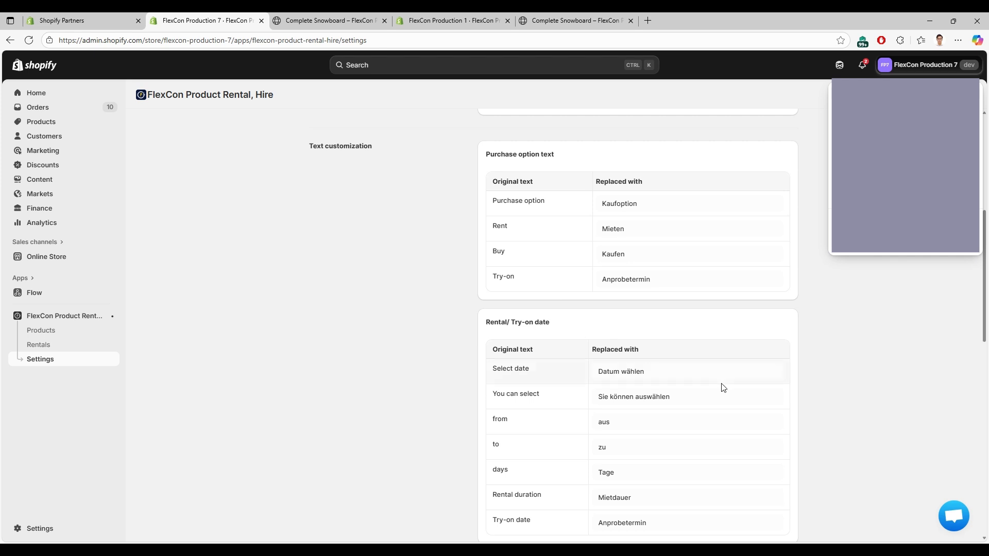
Review the German text replacements, then view the Complete Snowboard page showing Kaufoption, Mieten, Datum wählen and Jetzt mieten.
scroll(724, 387, "down", 2)
left_click(390, 21)
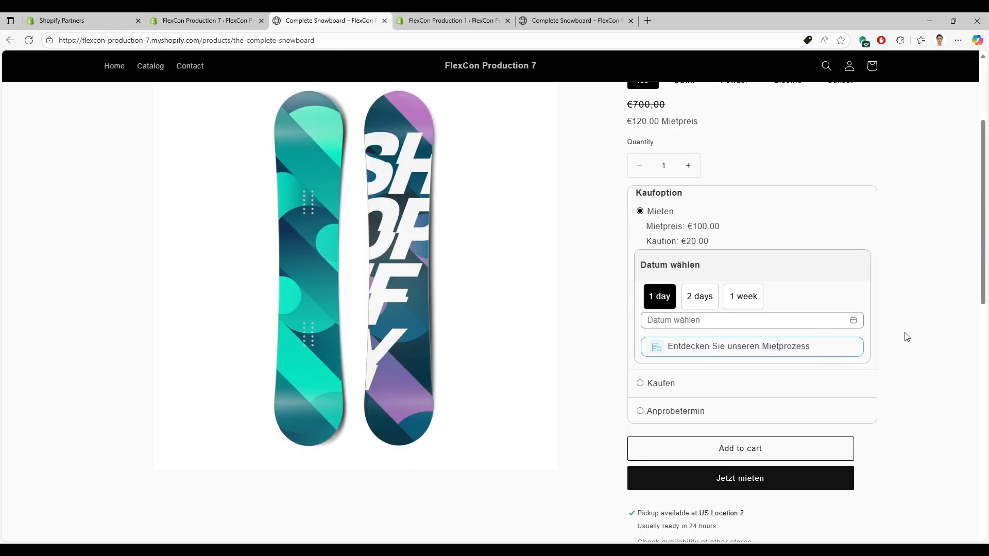